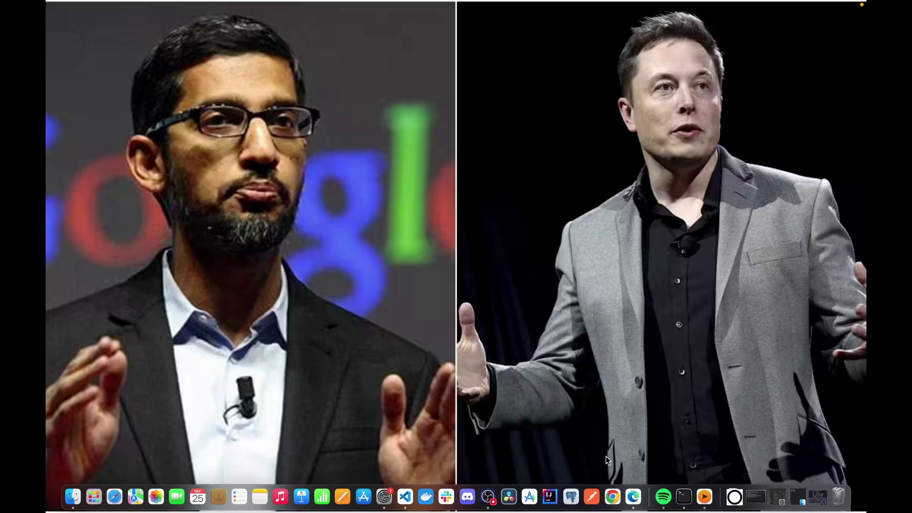
# - Bring the browser with the resume site forward and browse the landing page's sample resume
pyautogui.click(633, 496)
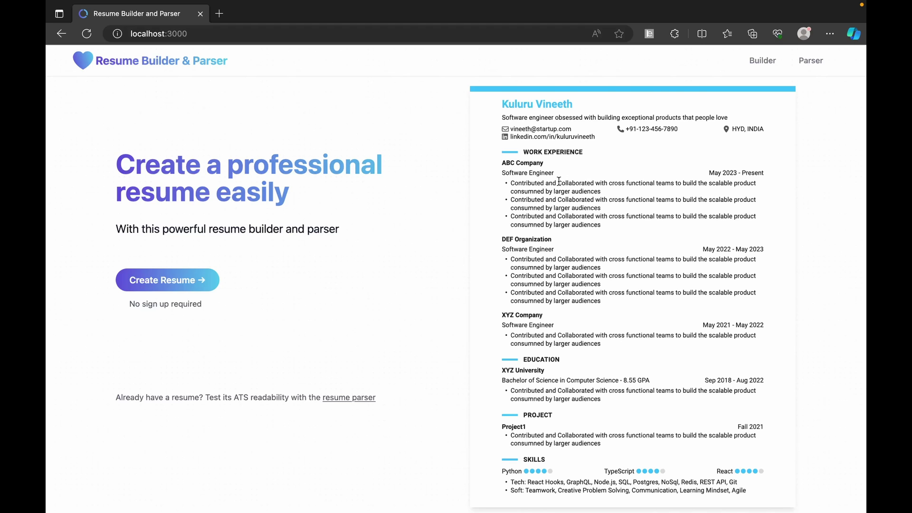
pyautogui.scroll(-2, 538, 236)
pyautogui.scroll(2, 536, 235)
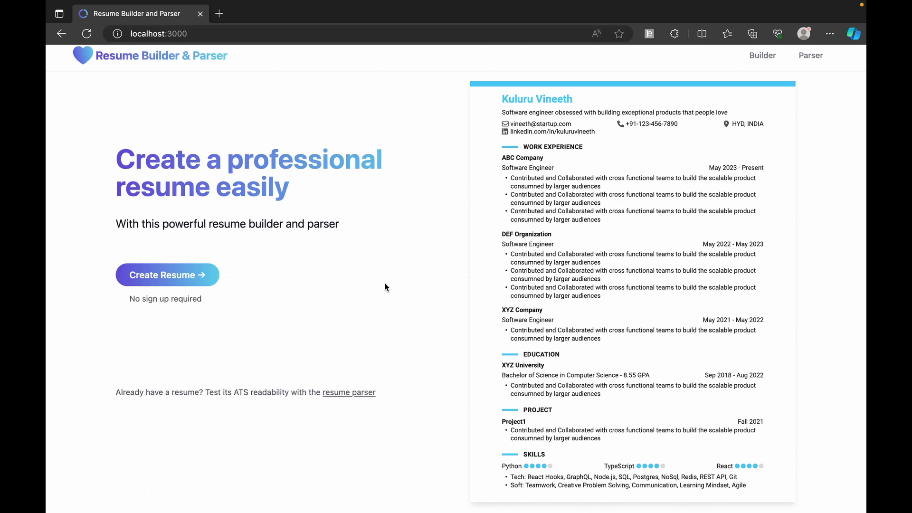
pyautogui.scroll(-3, 301, 321)
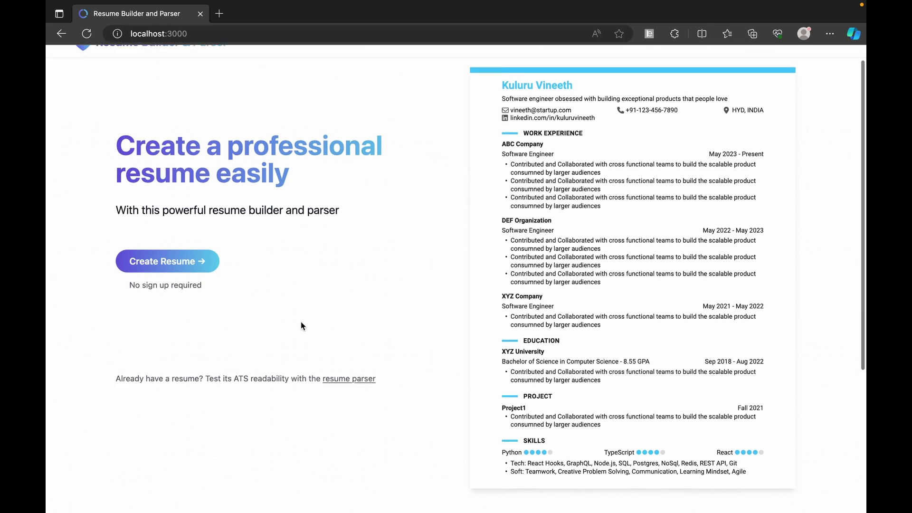
pyautogui.scroll(2, 301, 321)
pyautogui.scroll(1, 301, 321)
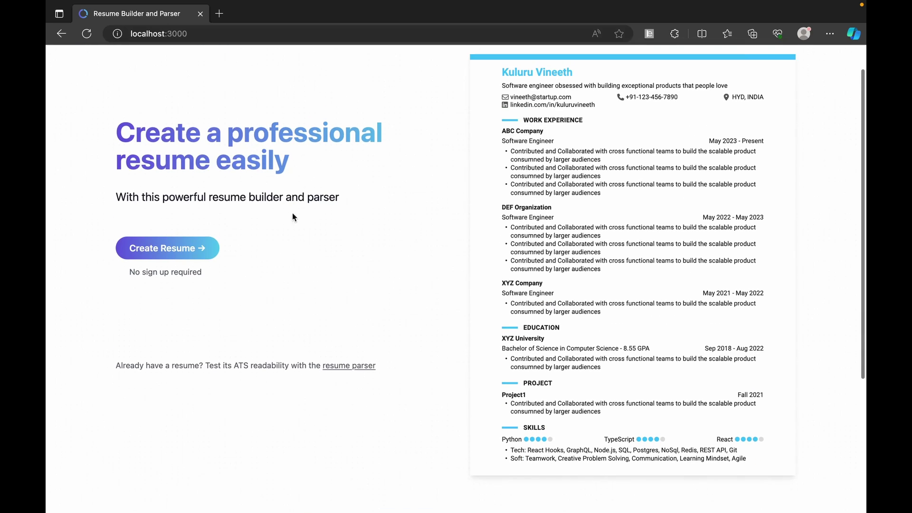
pyautogui.scroll(1, 417, 193)
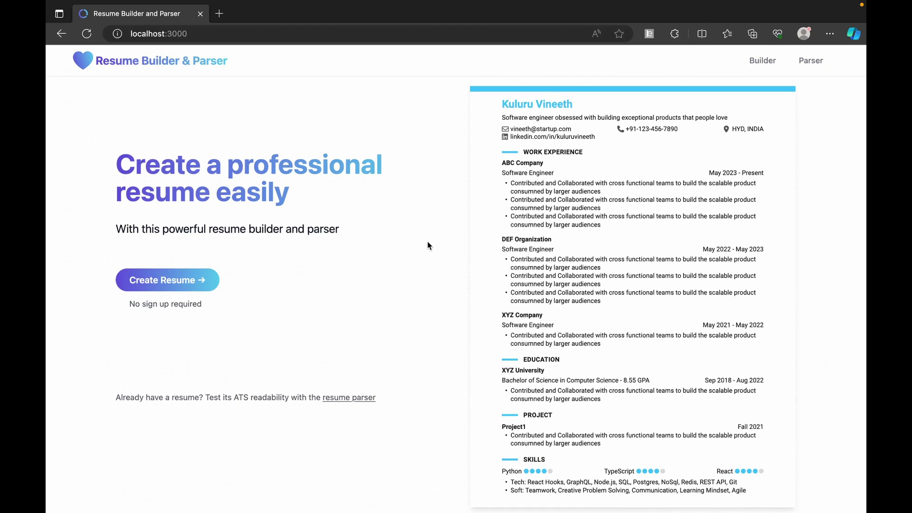
# - Scroll the landing page once more and start creating a new resume
pyautogui.scroll(-1, 342, 314)
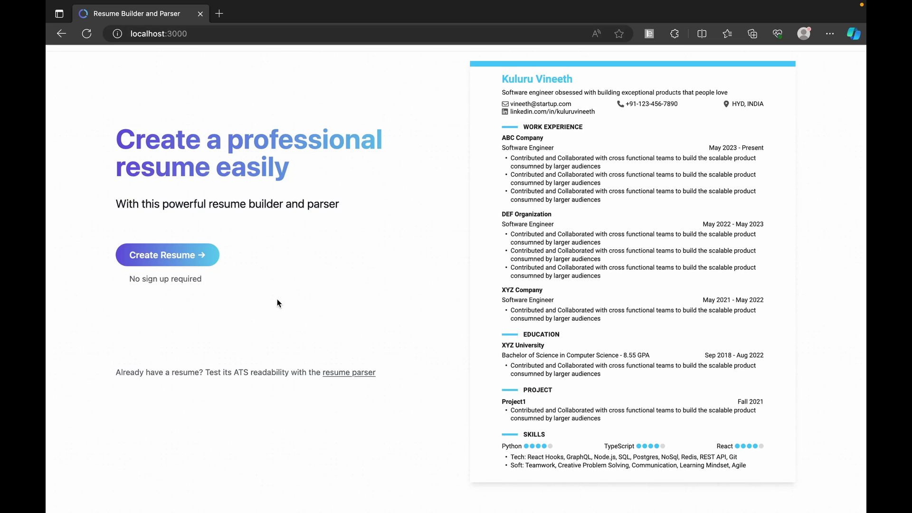
pyautogui.scroll(-5, 277, 303)
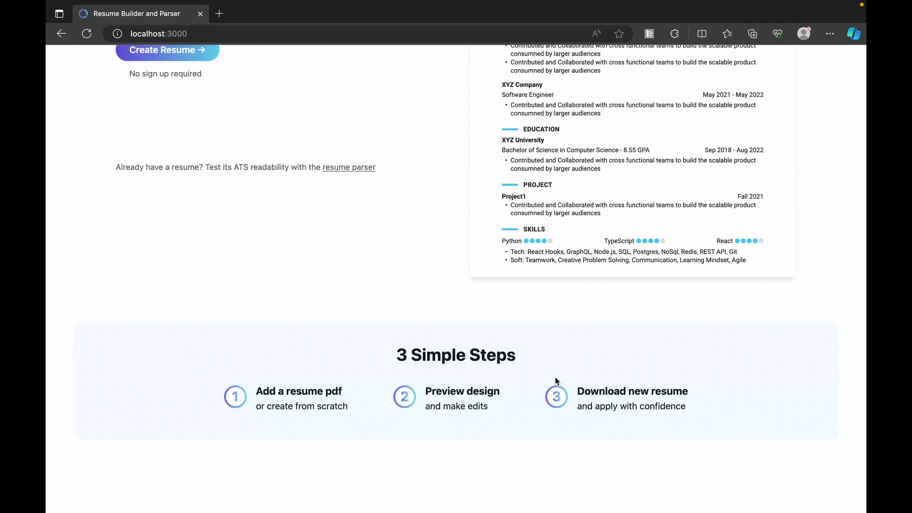
pyautogui.scroll(4, 555, 377)
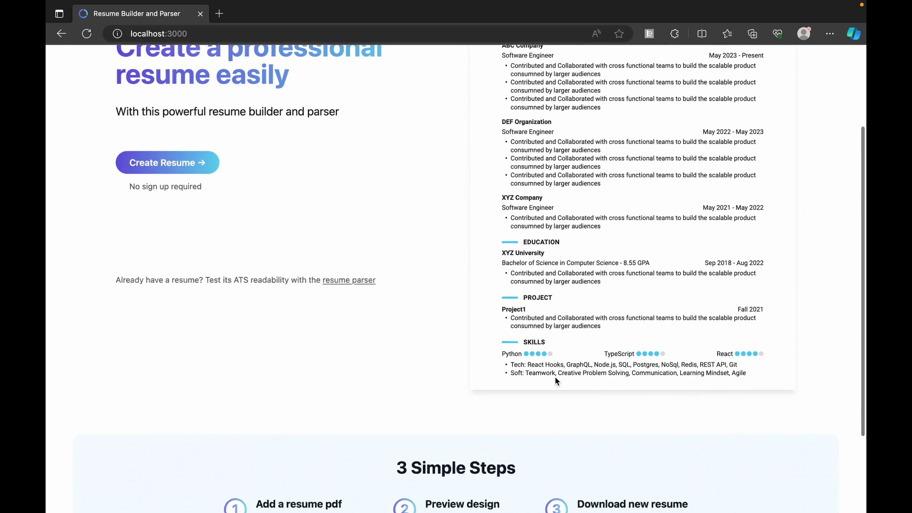
pyautogui.scroll(1, 434, 279)
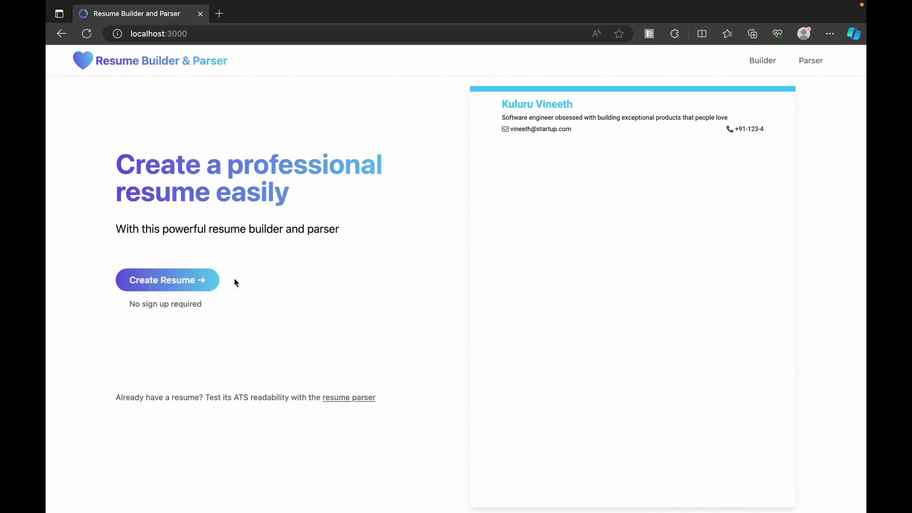
pyautogui.click(188, 282)
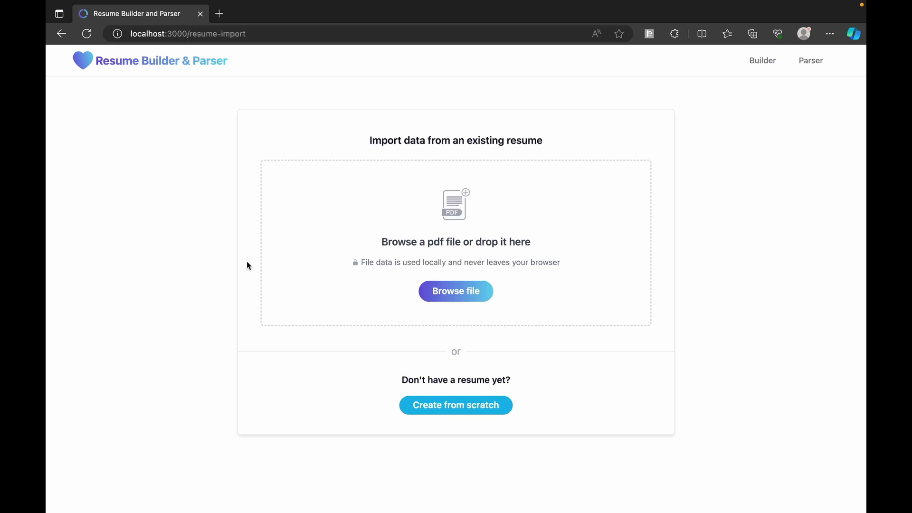
# - Choose to create the resume from scratch instead of importing a PDF
pyautogui.click(438, 408)
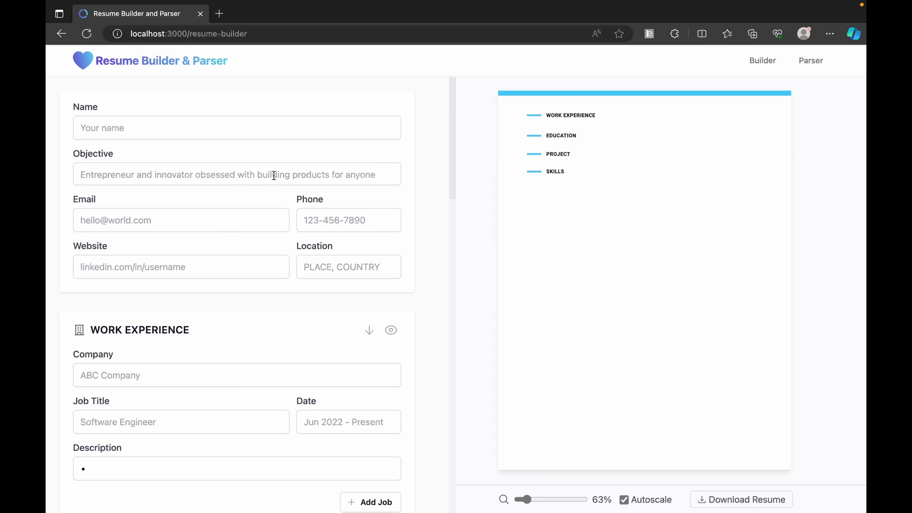
# - Enter the applicant's full name in the Name field, accepting the autofill completion
pyautogui.scroll(-2, 264, 291)
pyautogui.scroll(2, 265, 291)
pyautogui.click(238, 120)
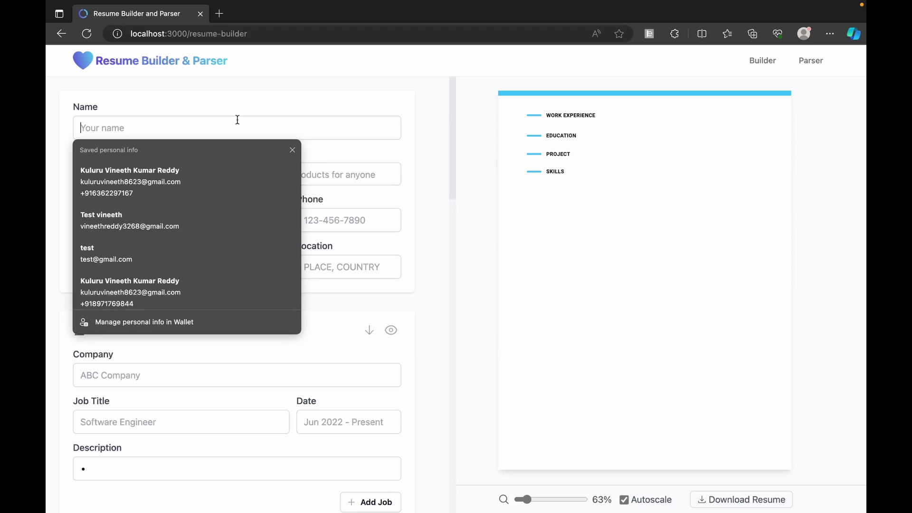
pyautogui.write('Kuluru')
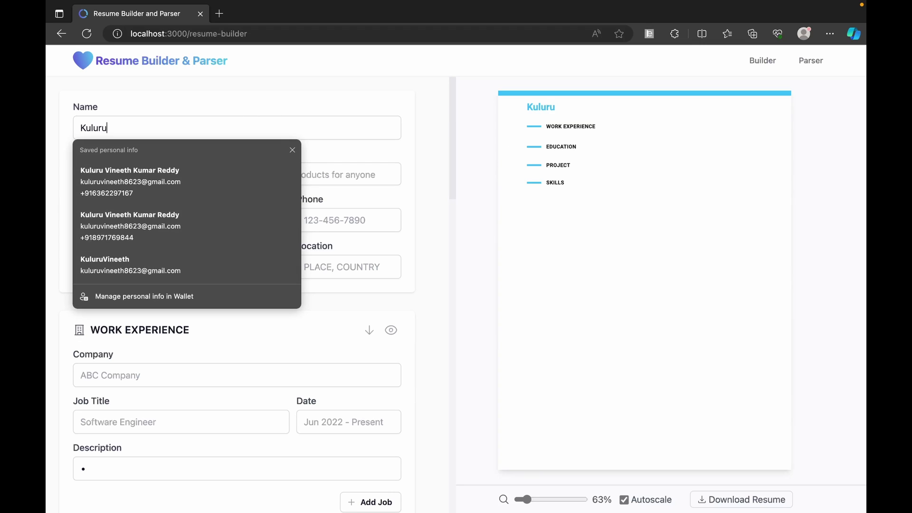
pyautogui.write(' V')
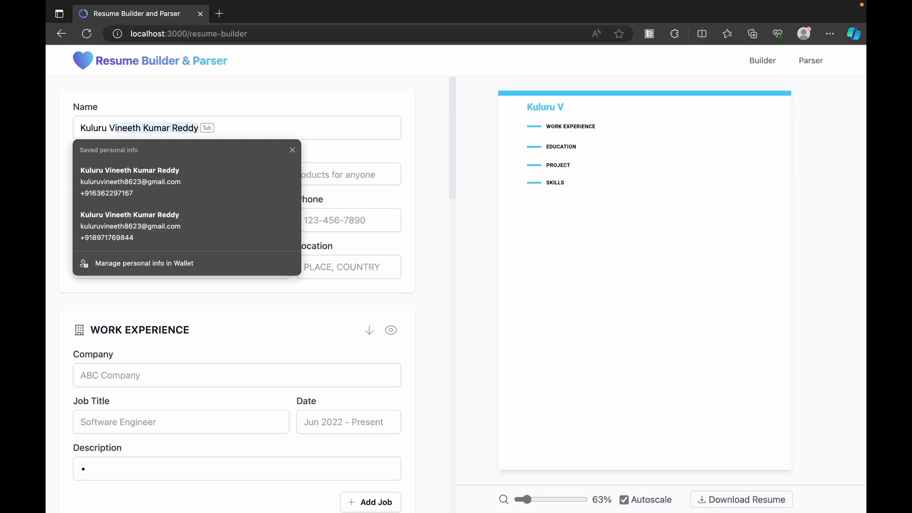
pyautogui.press('Tab')
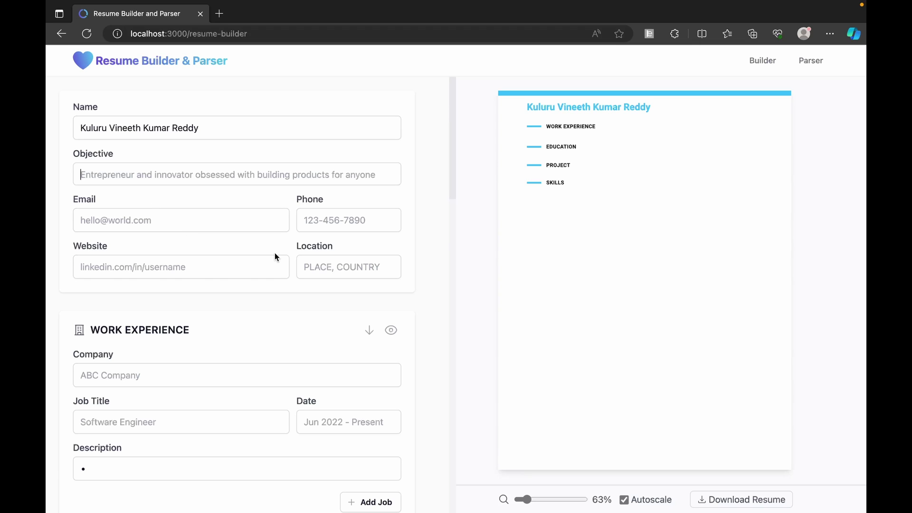
# - Add a second work experience entry with company name ABC Company
pyautogui.scroll(-1, 264, 280)
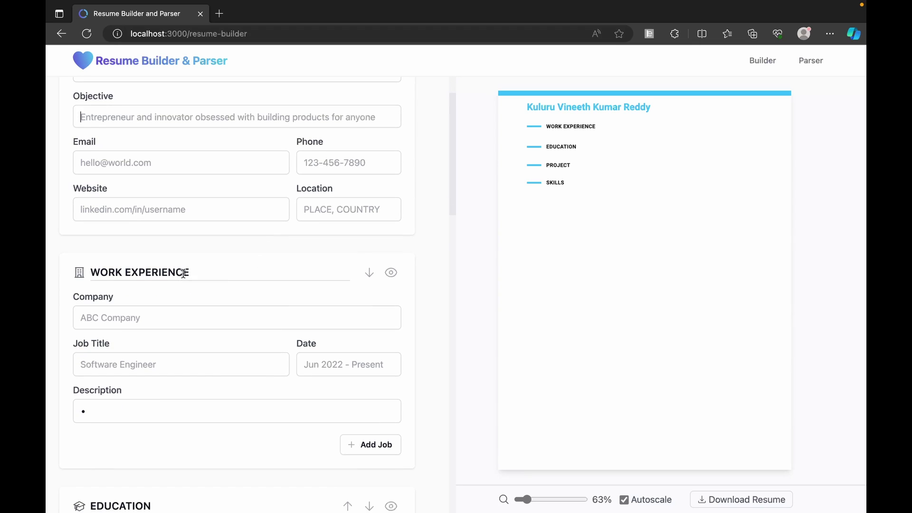
pyautogui.scroll(-1, 215, 287)
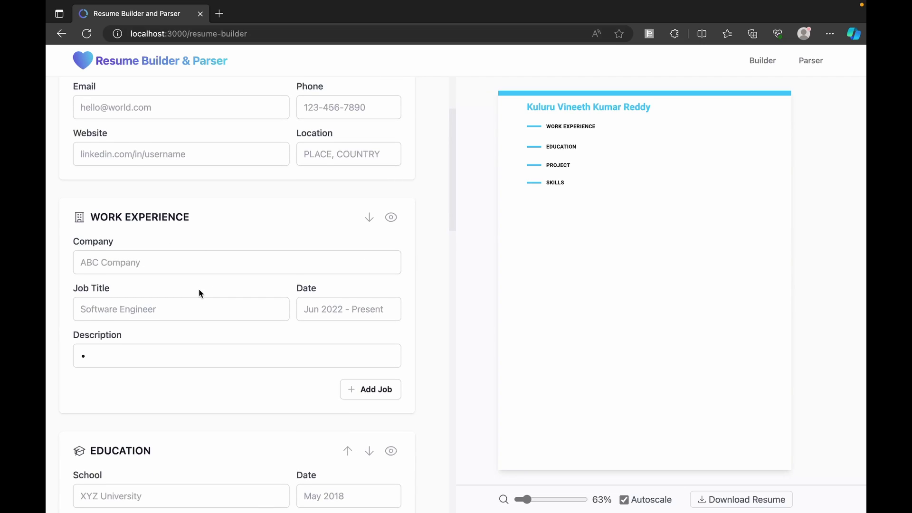
pyautogui.scroll(-1, 199, 291)
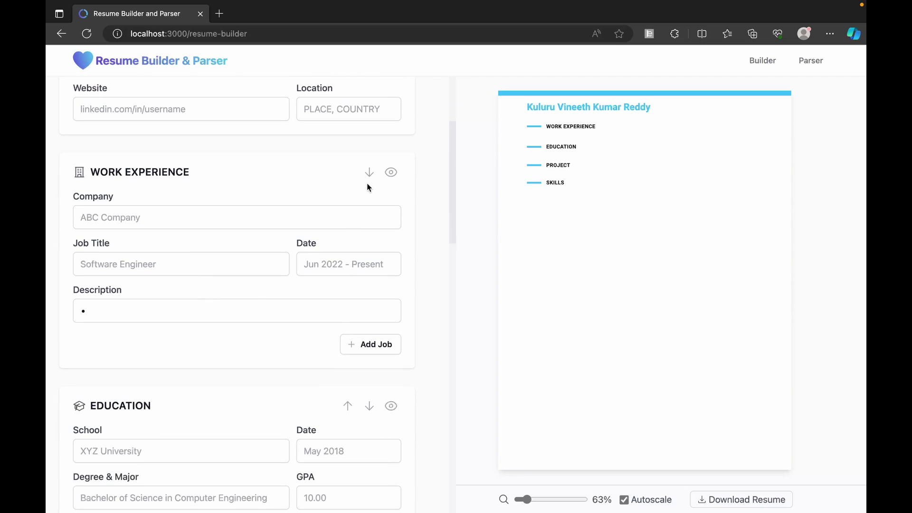
pyautogui.click(356, 345)
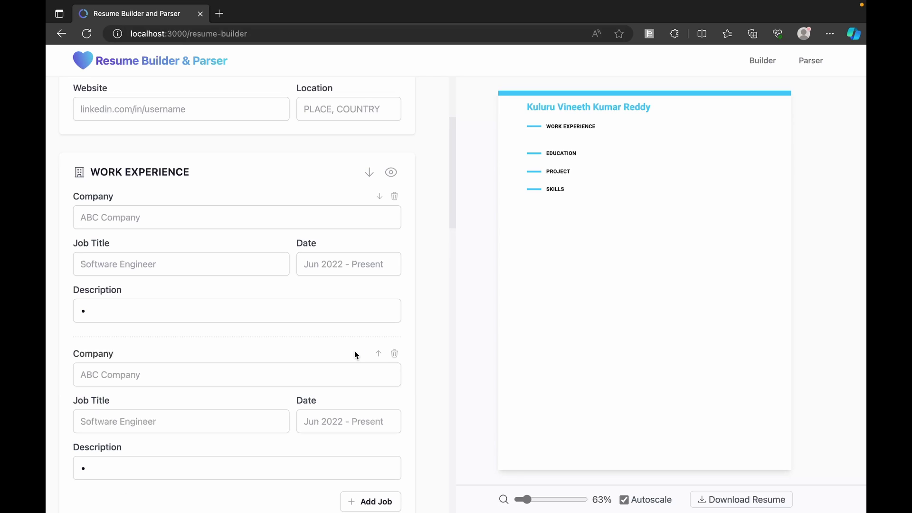
pyautogui.scroll(-1, 283, 409)
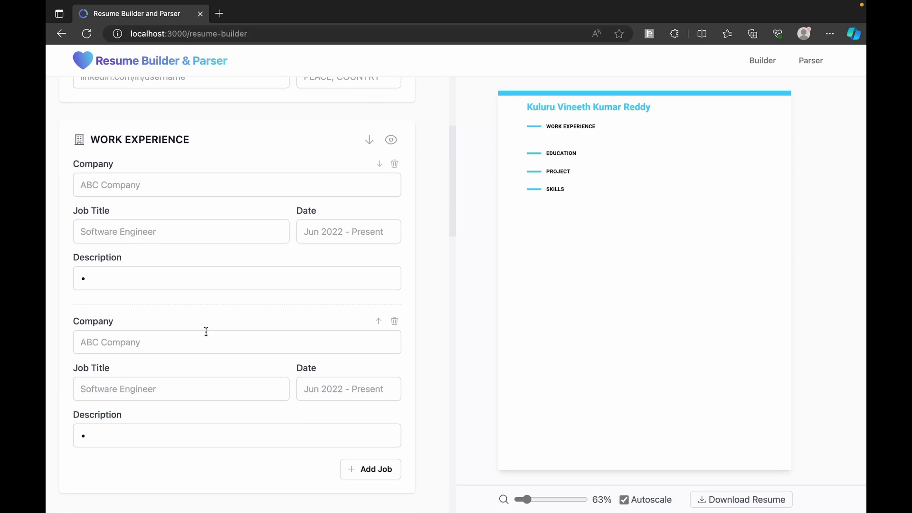
pyautogui.click(193, 340)
pyautogui.write('A')
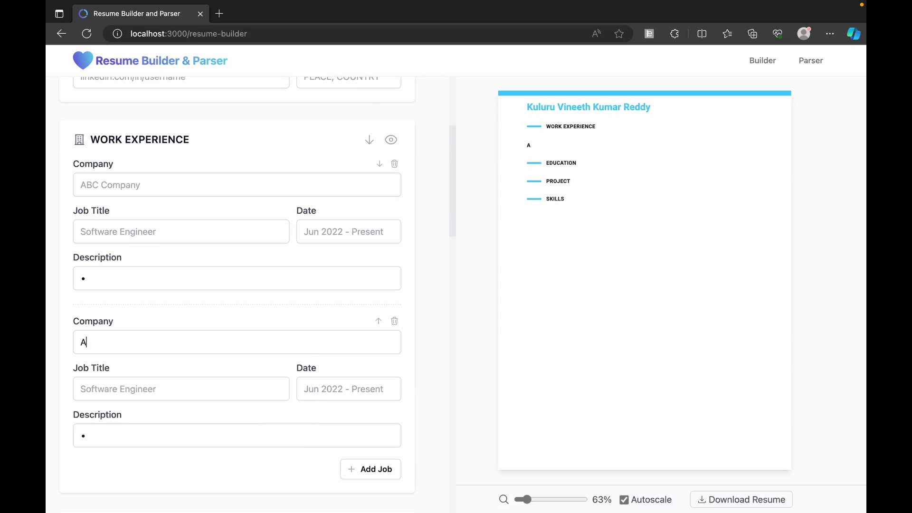
pyautogui.write('BC Company')
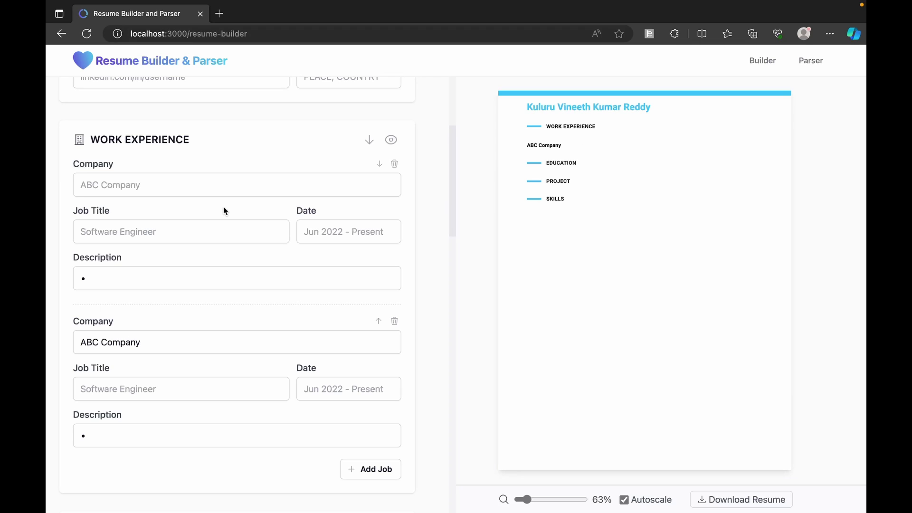
# - Give the first job company XYZ Company, title 'asdadad' and date 'dsadasd'
pyautogui.click(151, 189)
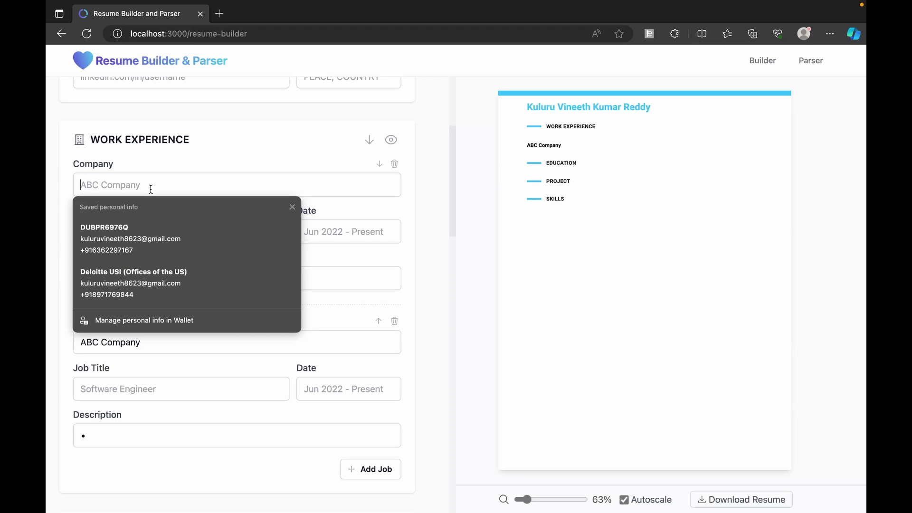
pyautogui.write('XYZ')
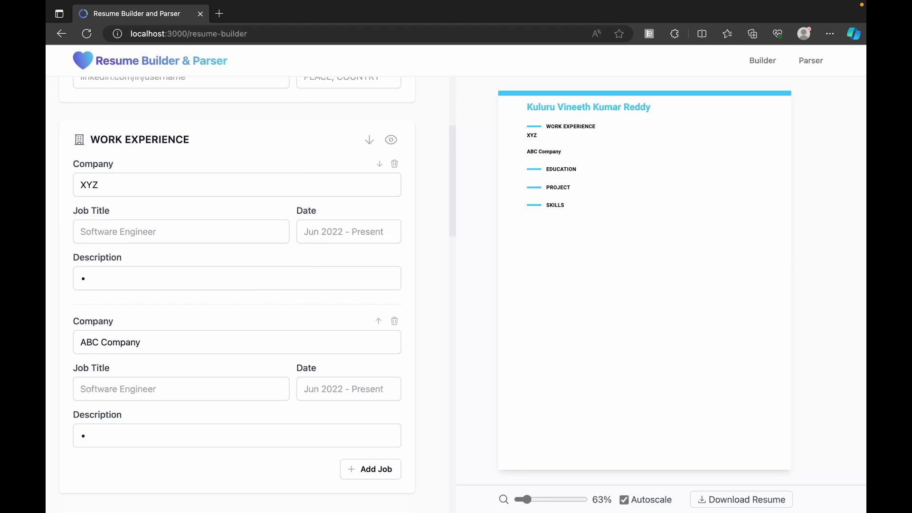
pyautogui.write(' Company')
pyautogui.click(144, 226)
pyautogui.write('asdadad')
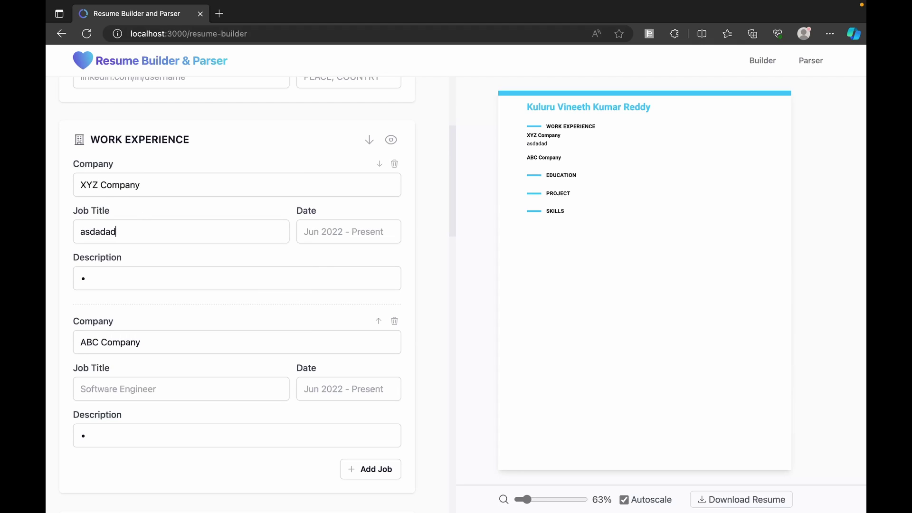
pyautogui.click(339, 231)
pyautogui.write('dsadasd')
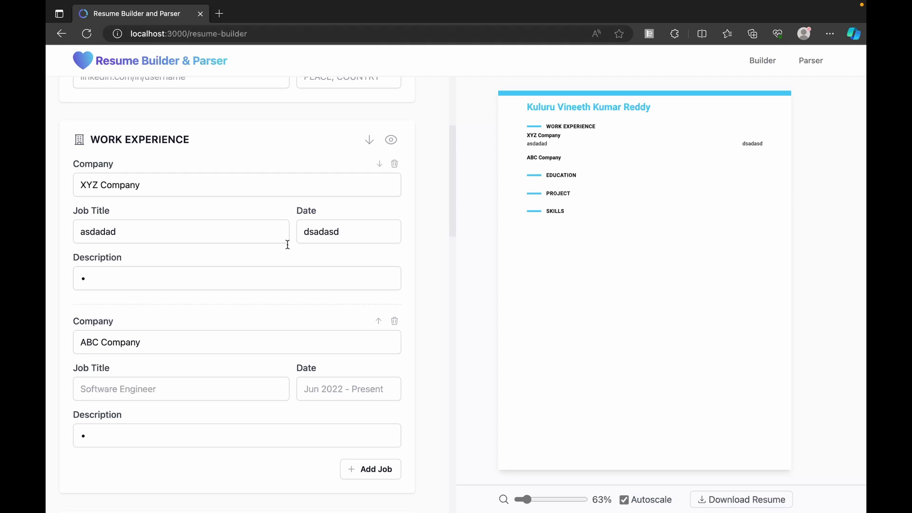
# - Write three description bullets for the first job: 'dsadas', 'dasdas' and 'dsa'
pyautogui.click(230, 278)
pyautogui.write('dsadas')
pyautogui.press('Return')
pyautogui.write('dasdas')
pyautogui.press('Return')
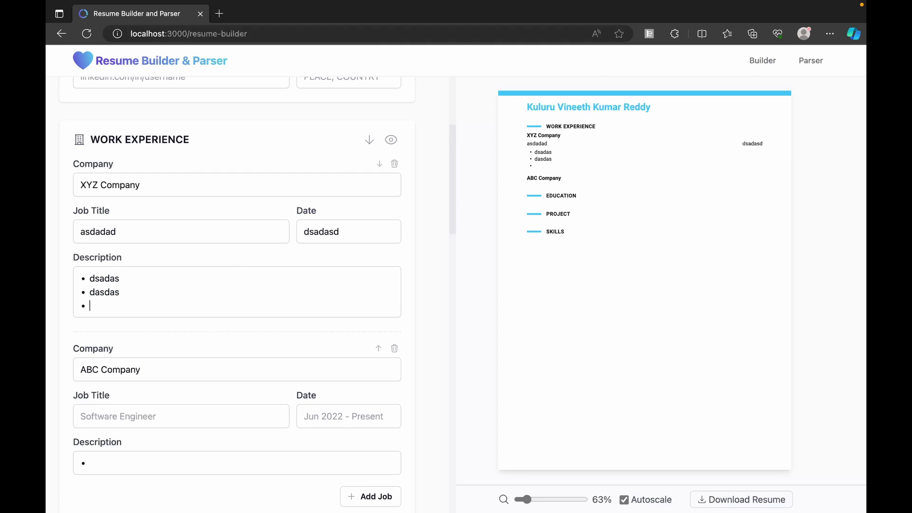
pyautogui.write('dsa')
pyautogui.scroll(-1, 268, 295)
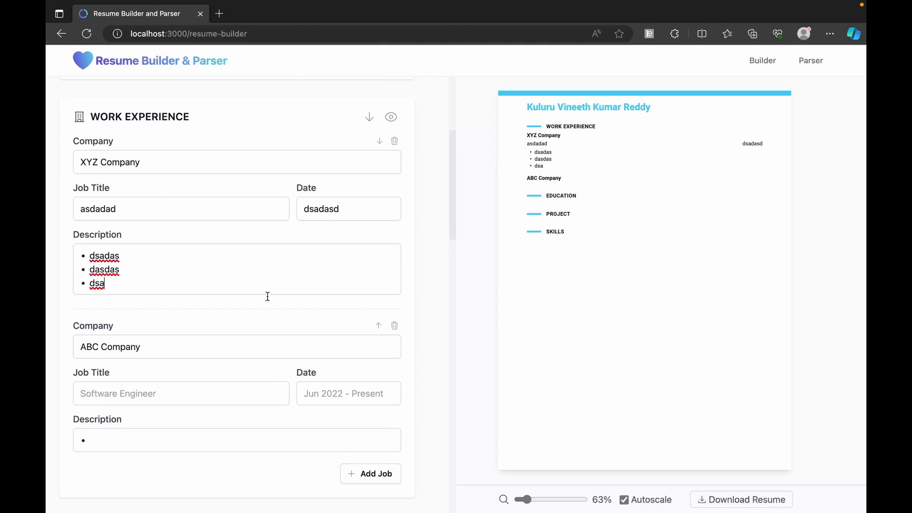
pyautogui.scroll(1, 297, 213)
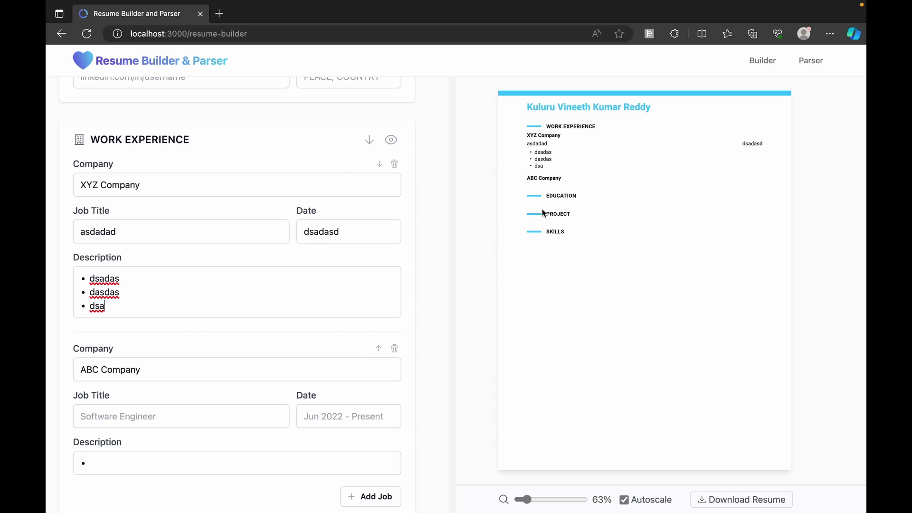
# - Move Work Experience below Education and back up, then delete the ABC Company job
pyautogui.click(370, 140)
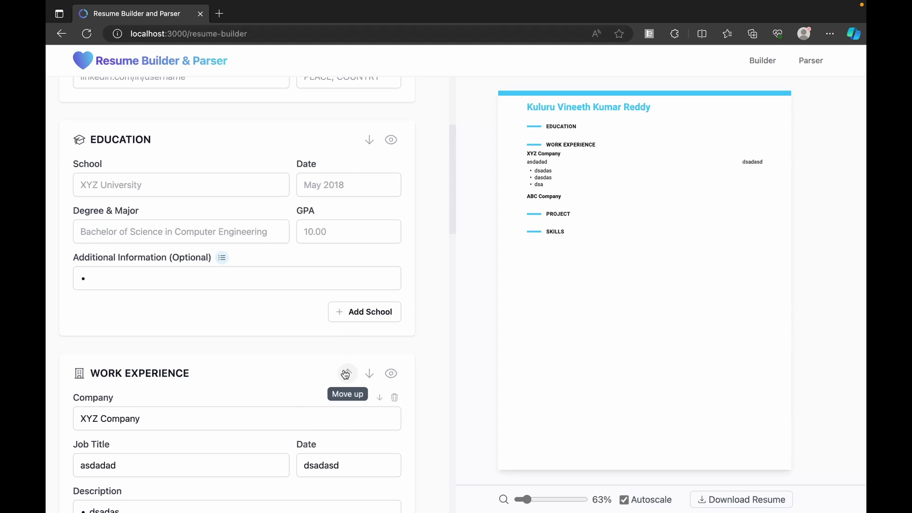
pyautogui.click(347, 372)
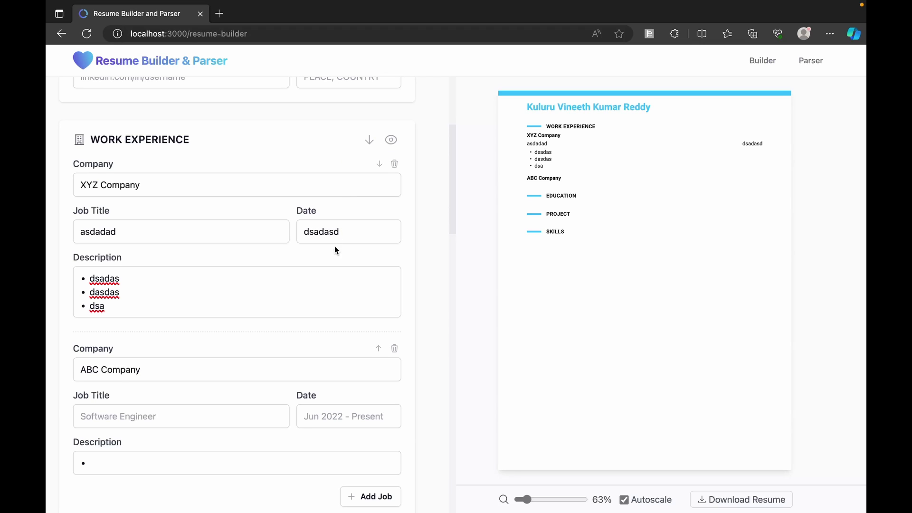
pyautogui.scroll(-1, 334, 246)
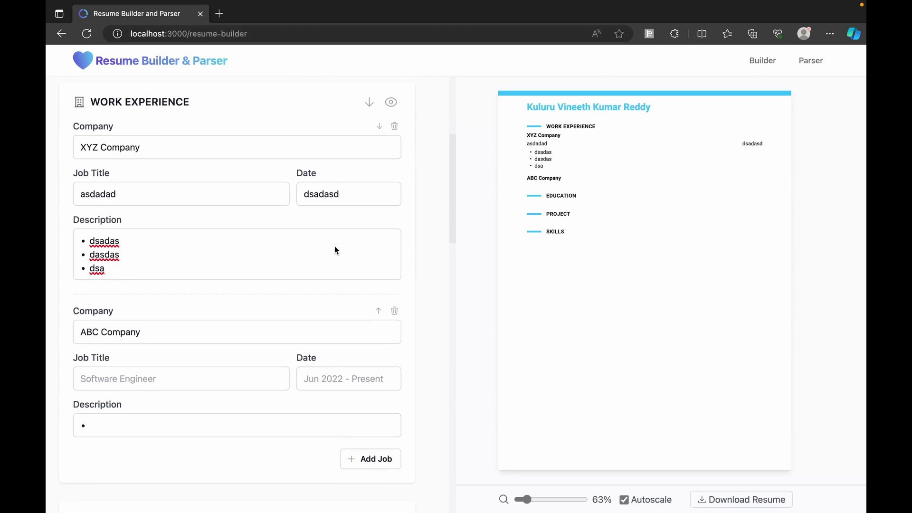
pyautogui.click(394, 308)
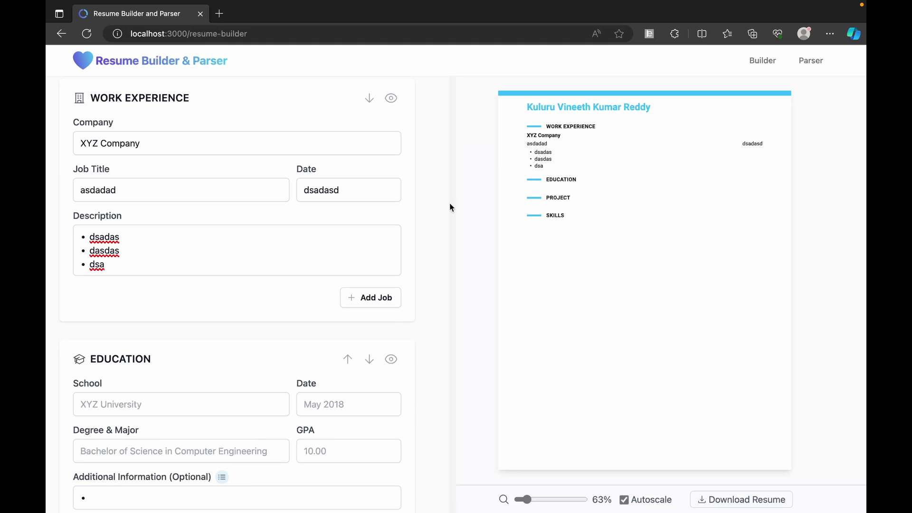
pyautogui.scroll(-2, 362, 262)
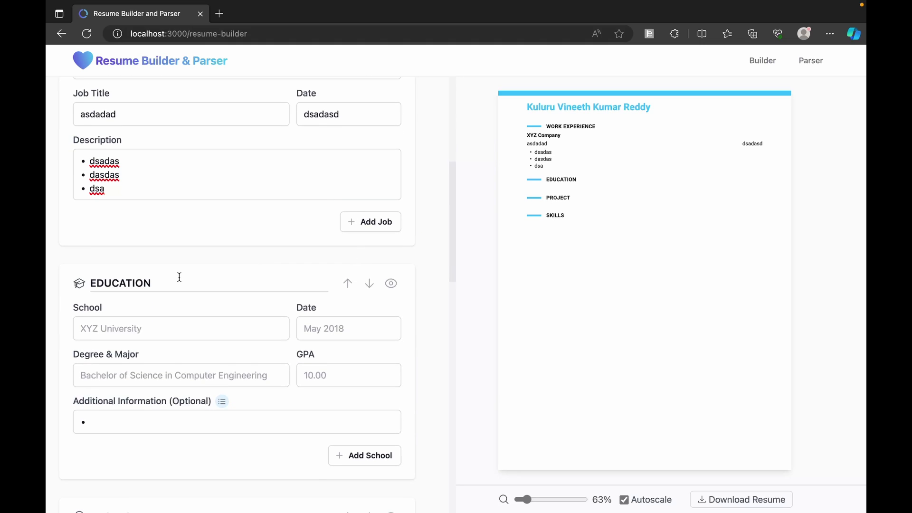
pyautogui.scroll(-1, 168, 303)
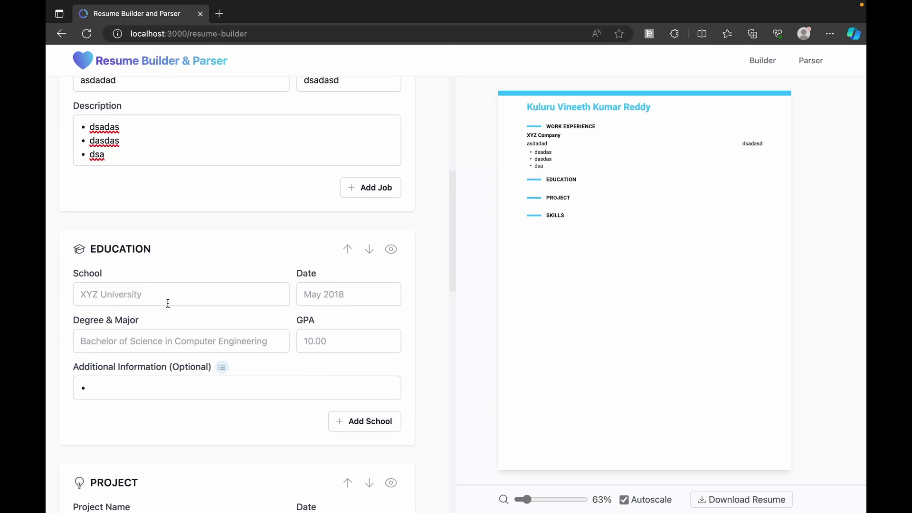
pyautogui.scroll(-1, 168, 303)
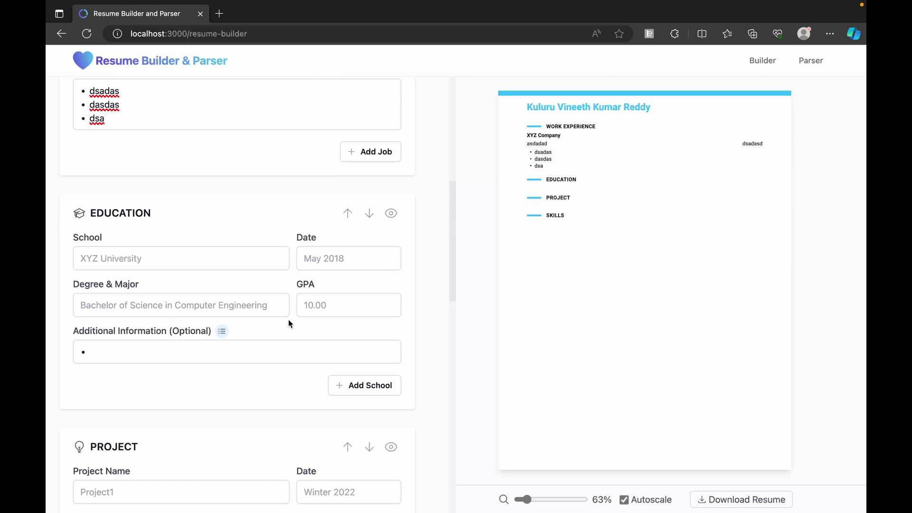
pyautogui.scroll(-4, 289, 322)
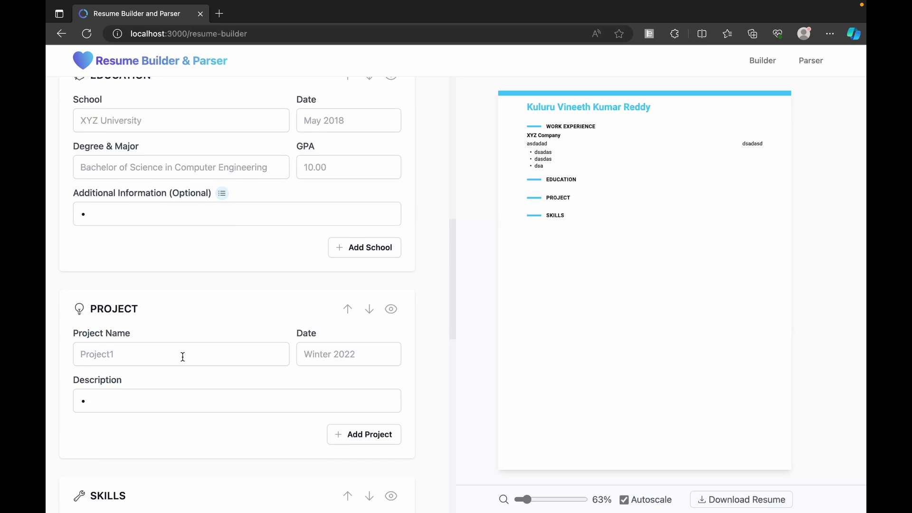
pyautogui.scroll(-1, 183, 356)
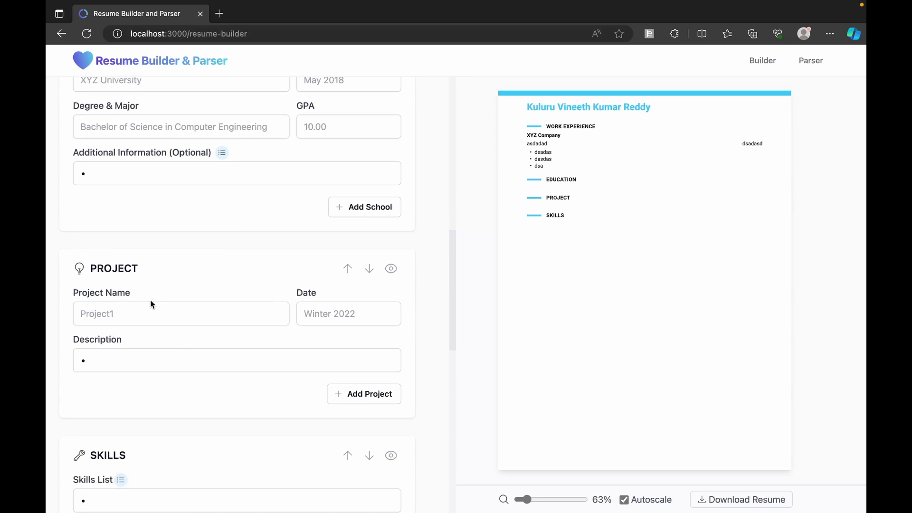
pyautogui.scroll(-1, 285, 368)
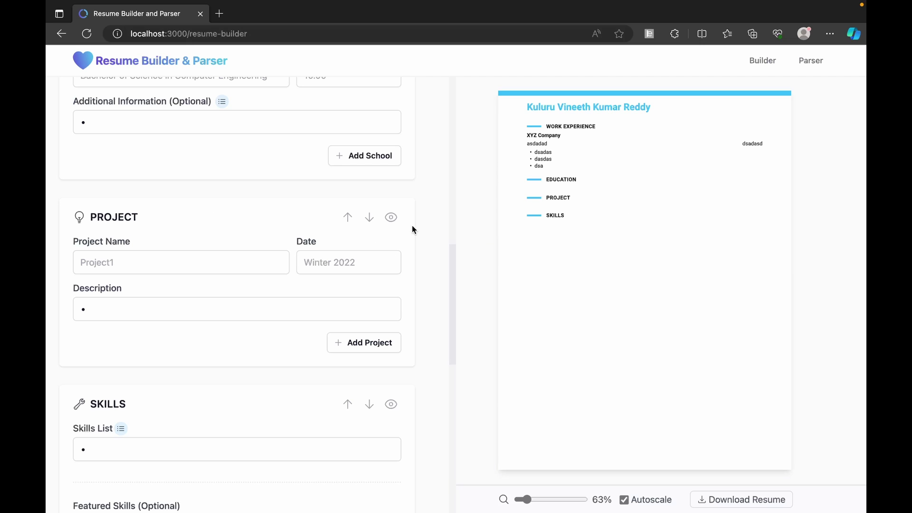
pyautogui.click(393, 219)
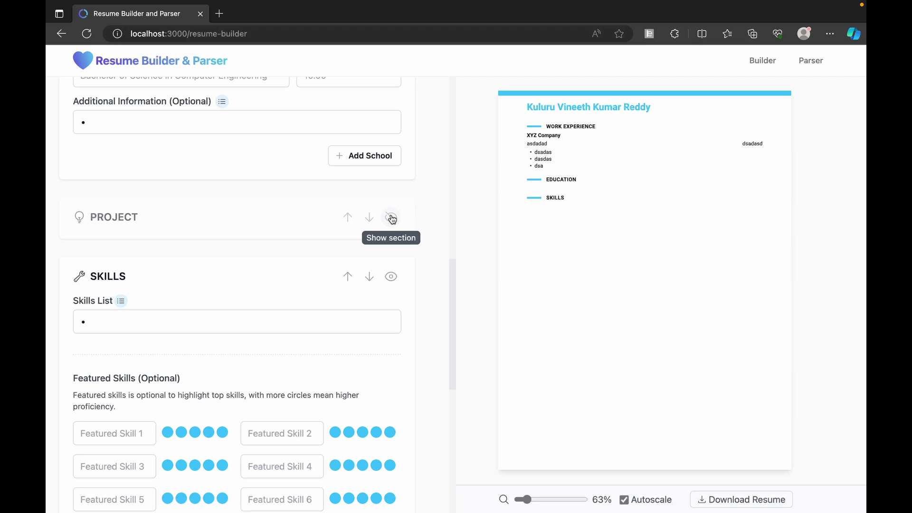
pyautogui.click(392, 219)
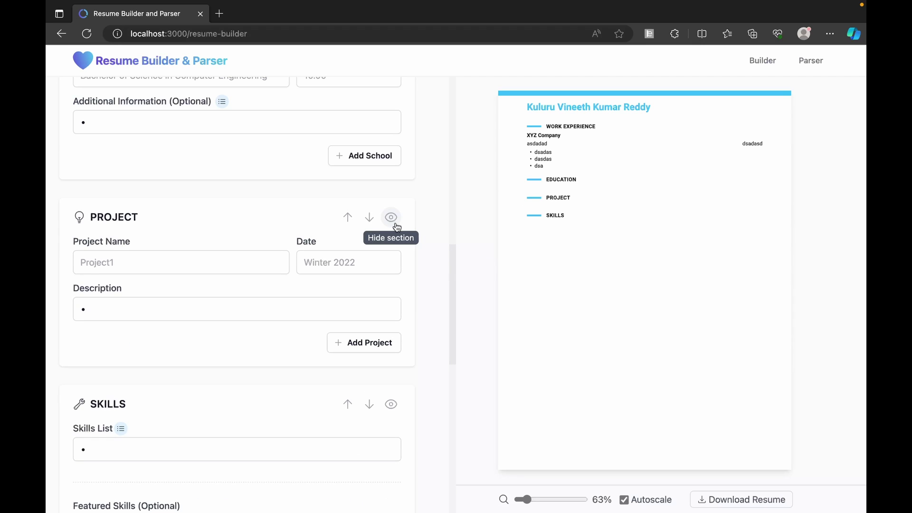
pyautogui.scroll(-2, 312, 326)
# - Add four skill bullets: 'adasd', 'dasdas', 'dsadas' and 'dasd'
pyautogui.click(164, 357)
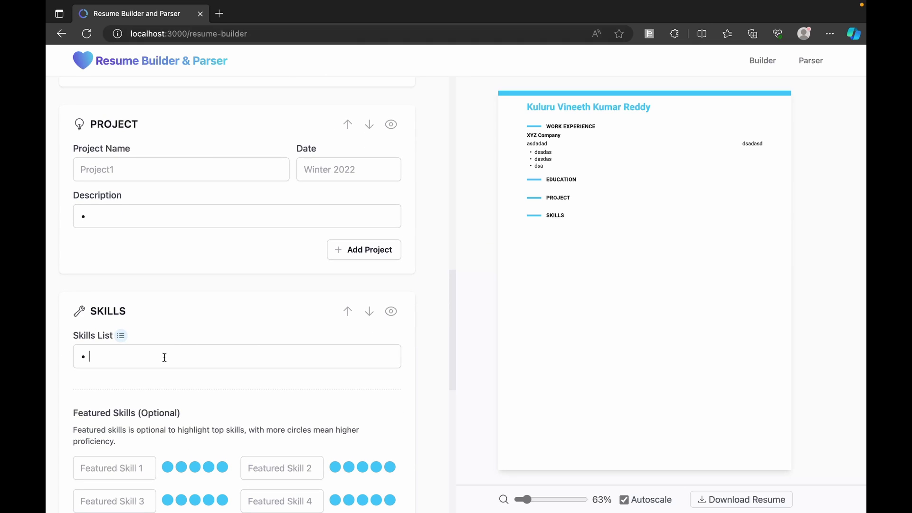
pyautogui.write('adasd')
pyautogui.press('Return')
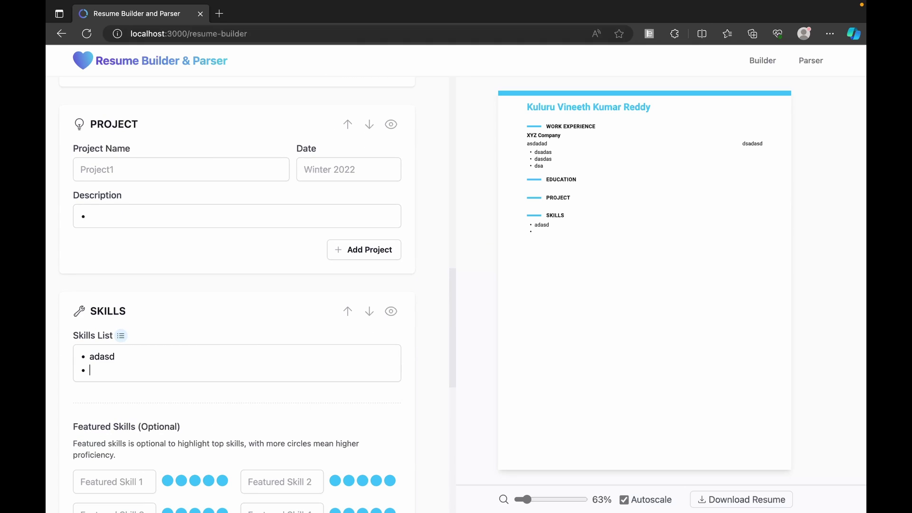
pyautogui.write('dasdas')
pyautogui.press('Return')
pyautogui.write('dsadas')
pyautogui.press('Return')
pyautogui.write('dasd')
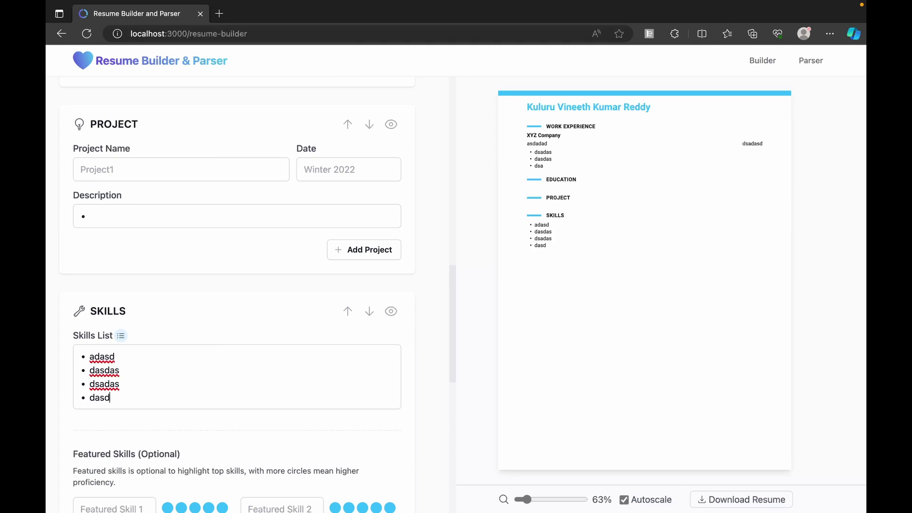
# - Add featured skills ML rated four circles and DL rated five circles
pyautogui.scroll(-1, 171, 394)
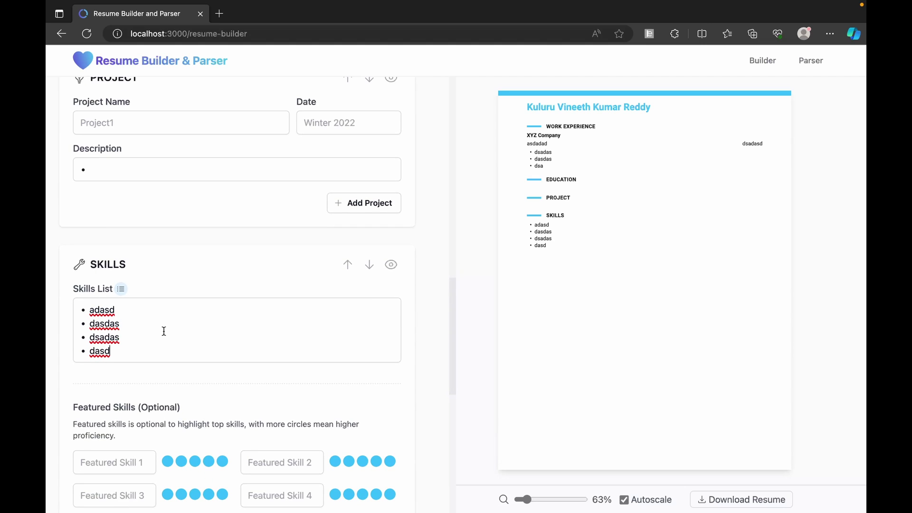
pyautogui.scroll(-2, 164, 331)
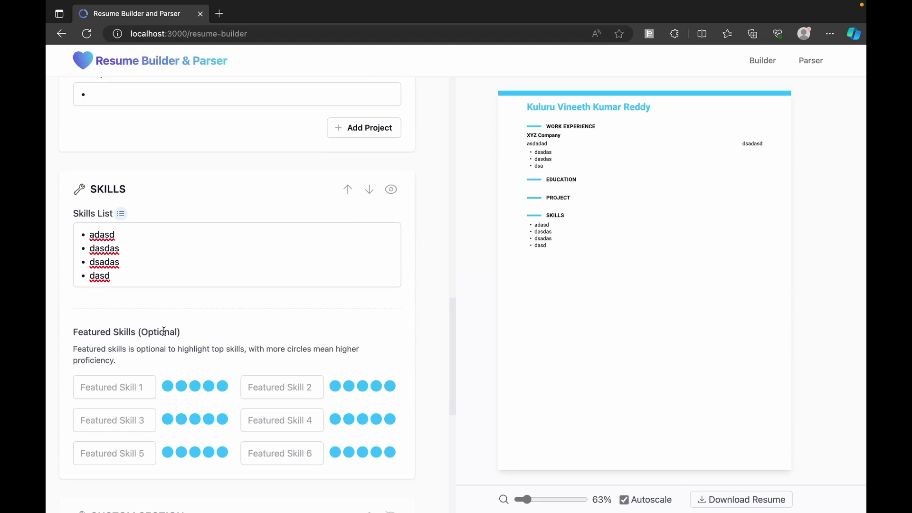
pyautogui.click(119, 390)
pyautogui.write('ML')
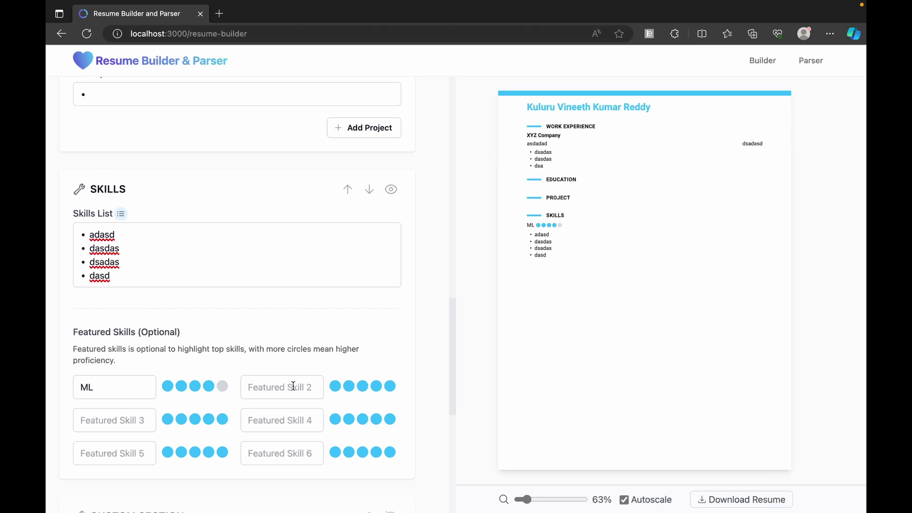
pyautogui.write('DL')
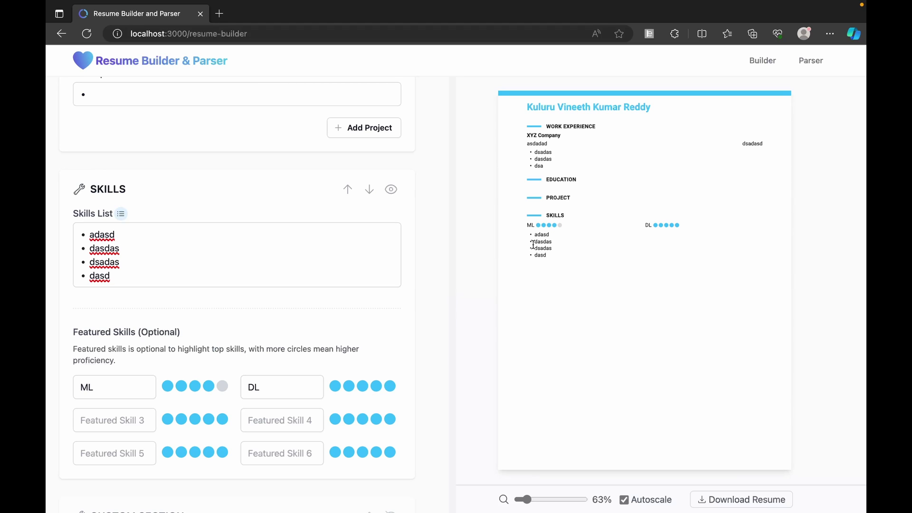
pyautogui.scroll(-3, 314, 357)
pyautogui.scroll(-2, 312, 357)
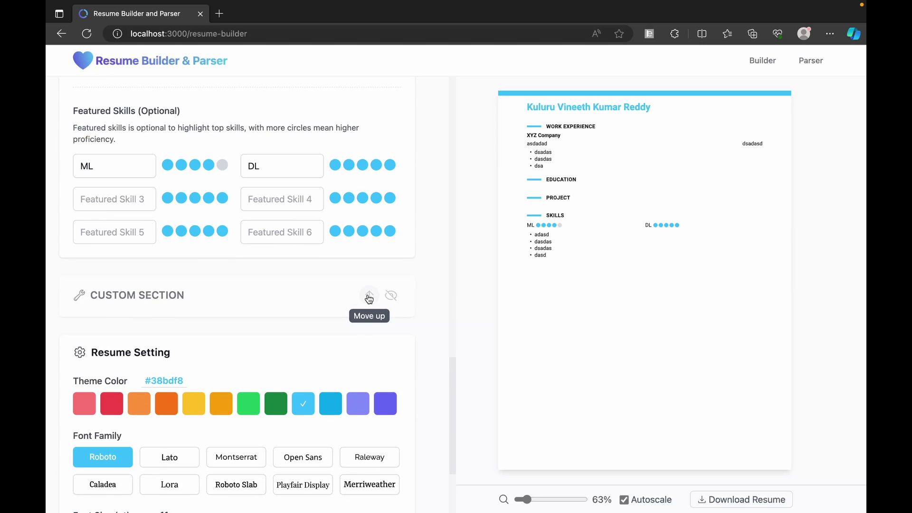
pyautogui.scroll(-1, 242, 358)
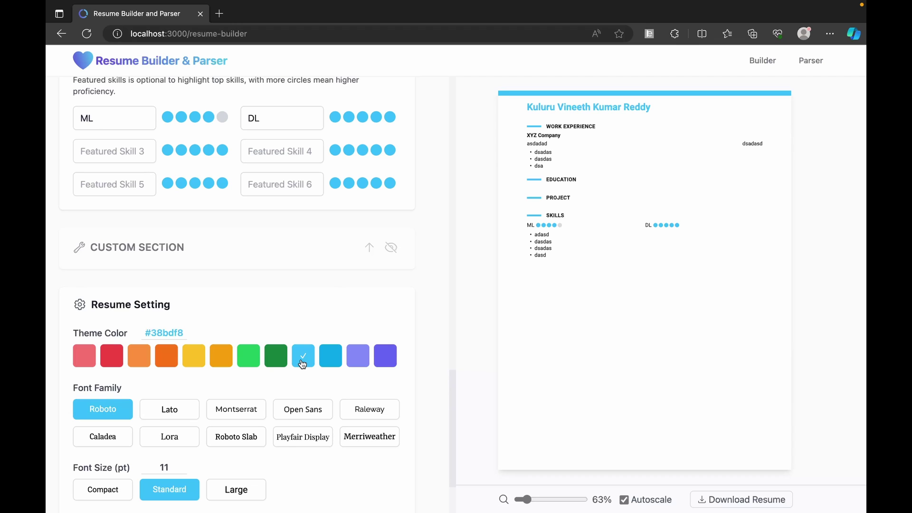
pyautogui.click(278, 356)
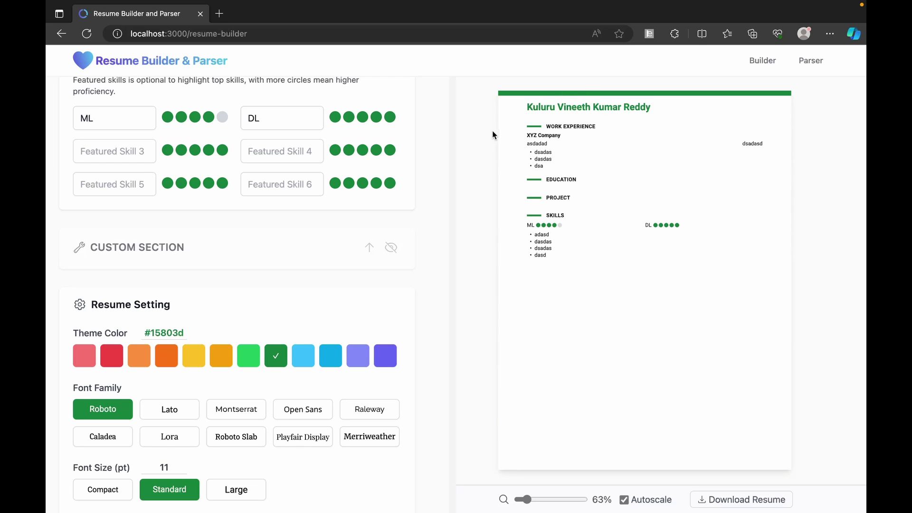
pyautogui.click(307, 362)
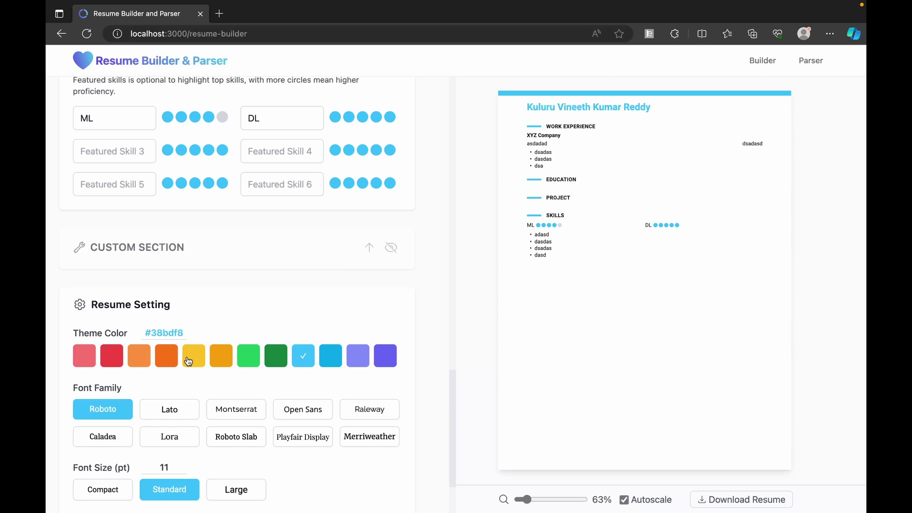
# - Try several font families, from Lato to Roboto Slab, and settle on Lora
pyautogui.scroll(-1, 158, 350)
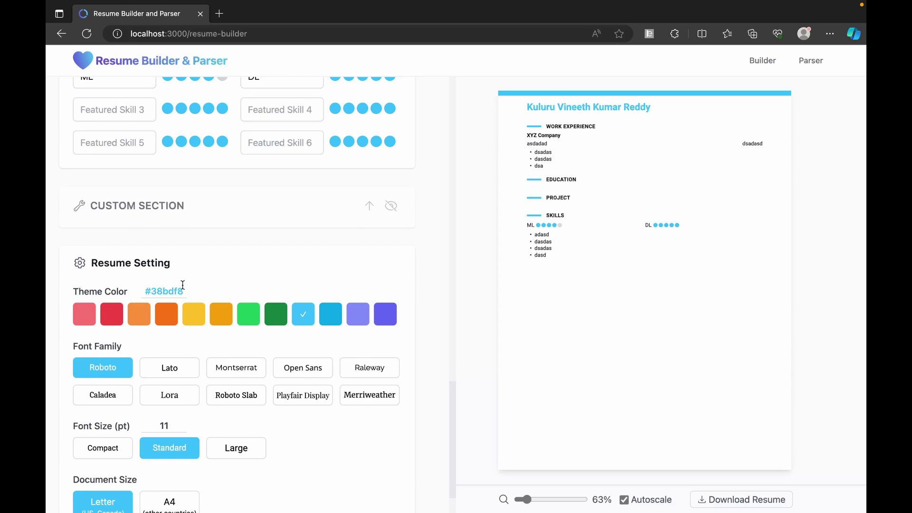
pyautogui.scroll(-1, 178, 310)
pyautogui.click(169, 325)
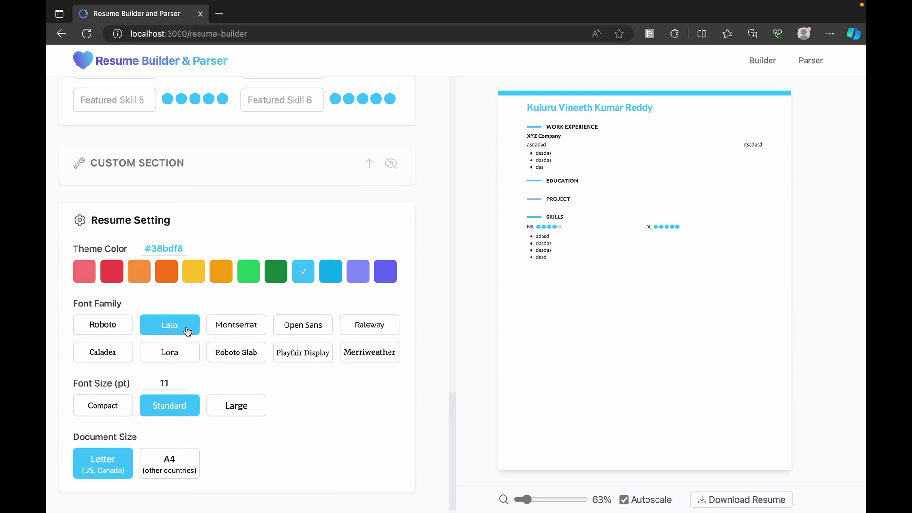
pyautogui.click(236, 332)
pyautogui.click(302, 332)
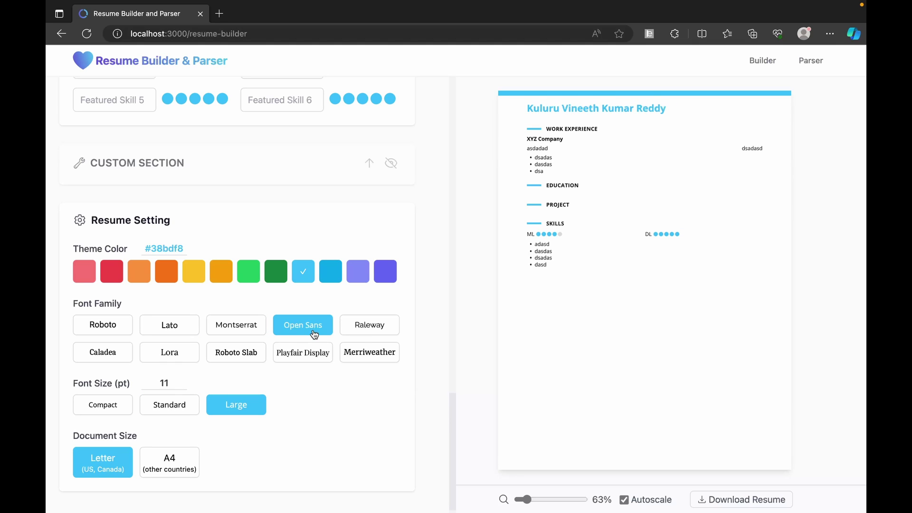
pyautogui.click(363, 332)
pyautogui.click(368, 352)
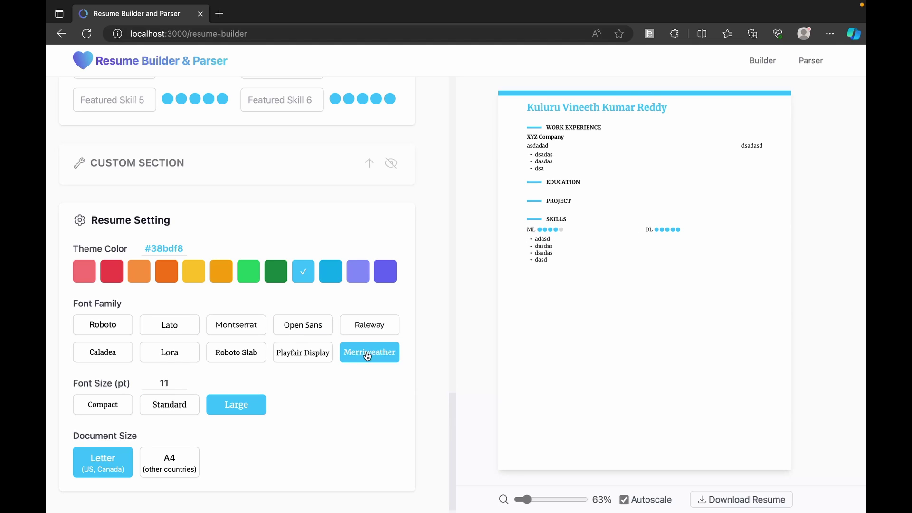
pyautogui.click(311, 354)
pyautogui.click(229, 351)
pyautogui.click(180, 352)
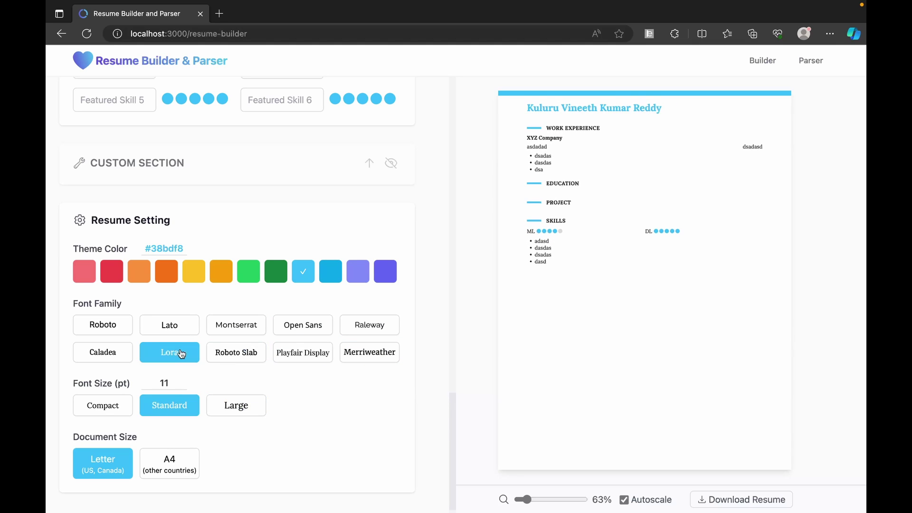
# - Set the font size to 16 pt and the document size to A4
pyautogui.scroll(-1, 181, 354)
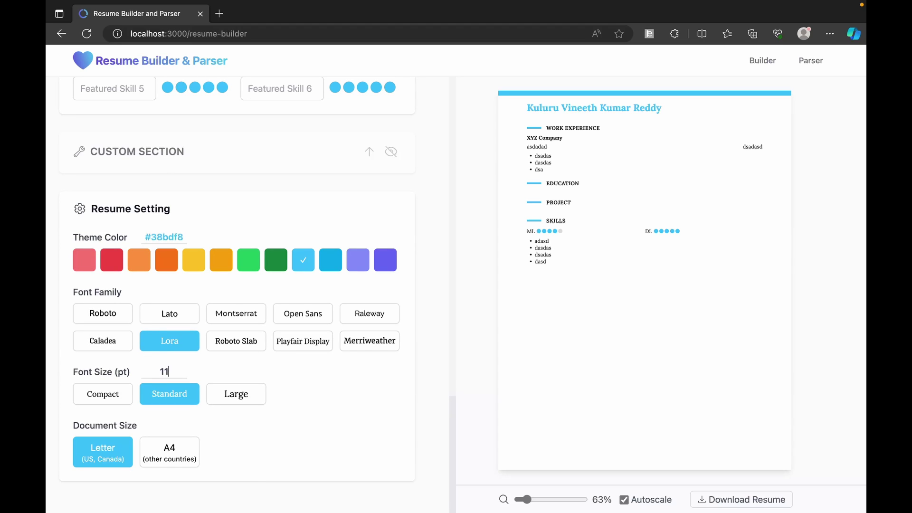
pyautogui.press('BackSpace')
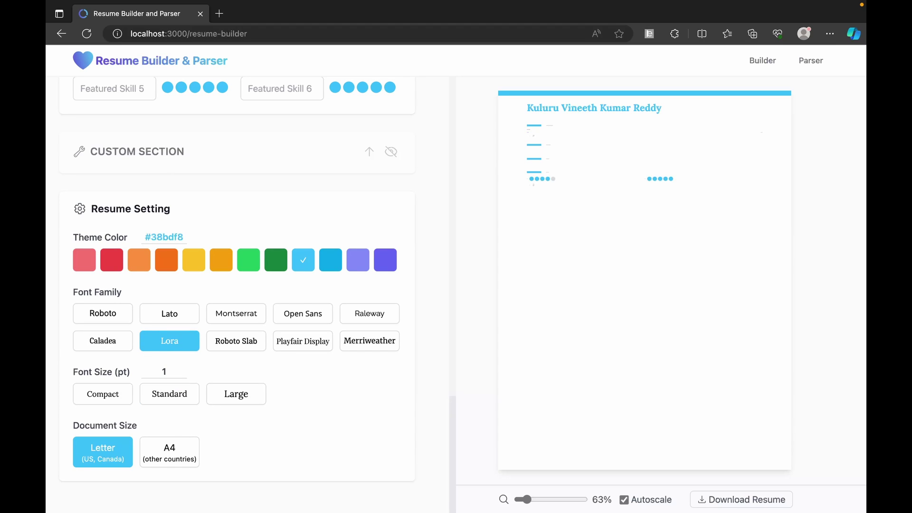
pyautogui.write('2')
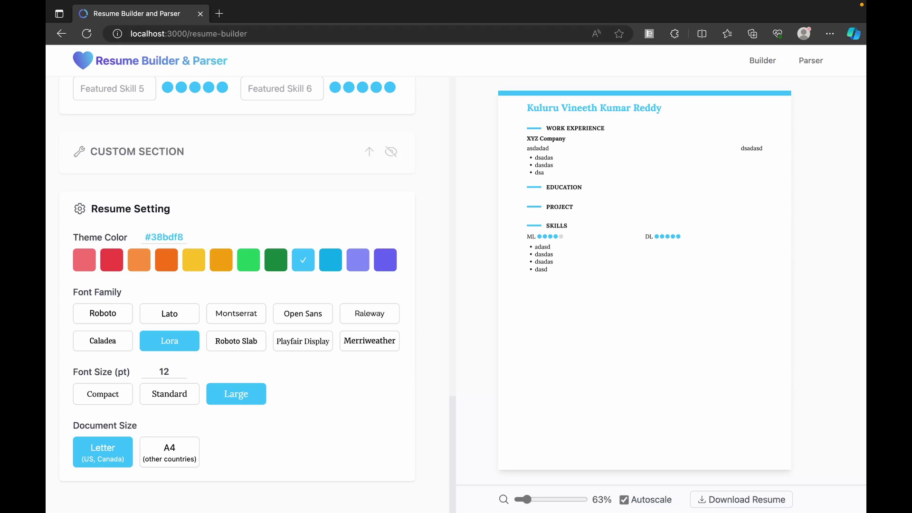
pyautogui.press('BackSpace')
pyautogui.write('6')
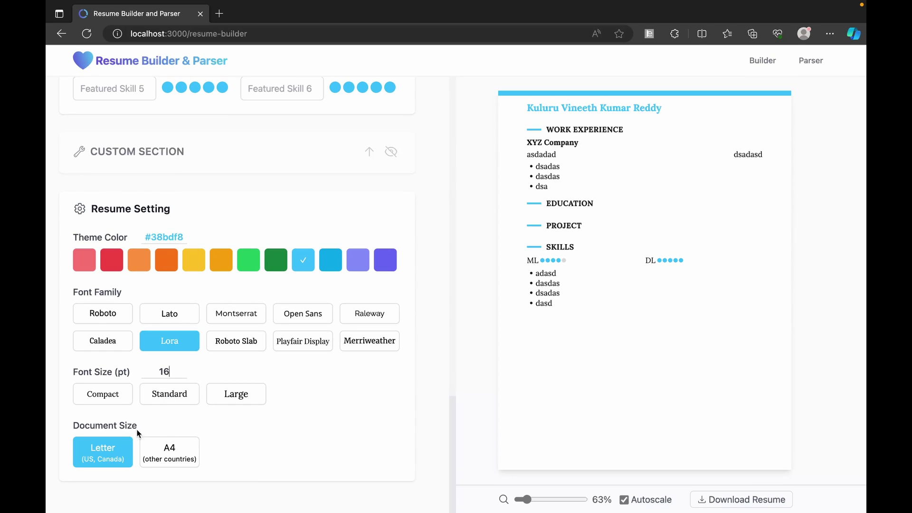
pyautogui.click(165, 453)
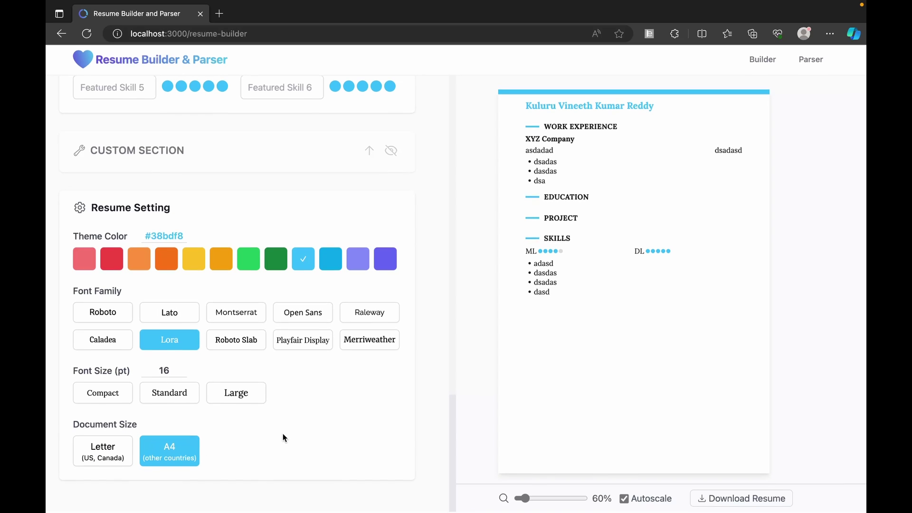
# - Adjust the preview zoom slider, then toggle Autoscale on and off, leaving the preview at 60%
pyautogui.scroll(9, 283, 438)
pyautogui.scroll(10, 283, 437)
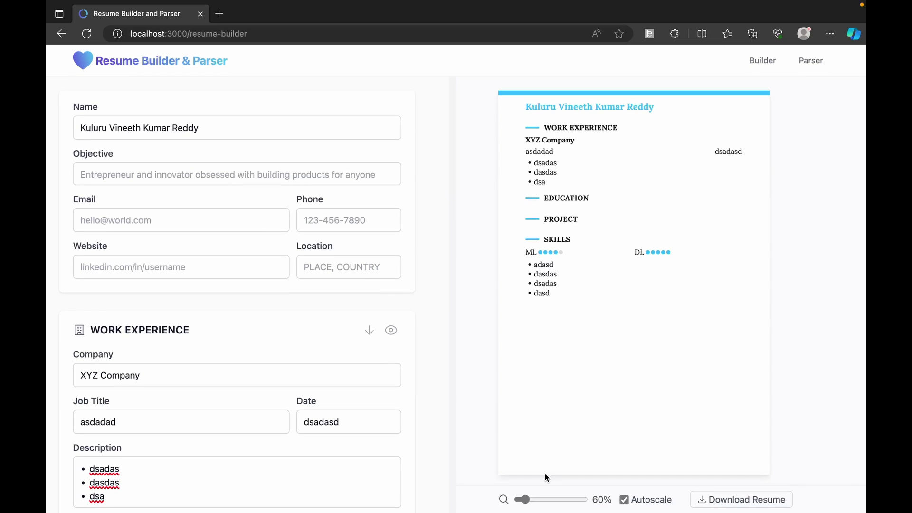
pyautogui.moveTo(525, 499); pyautogui.dragTo(518, 500)
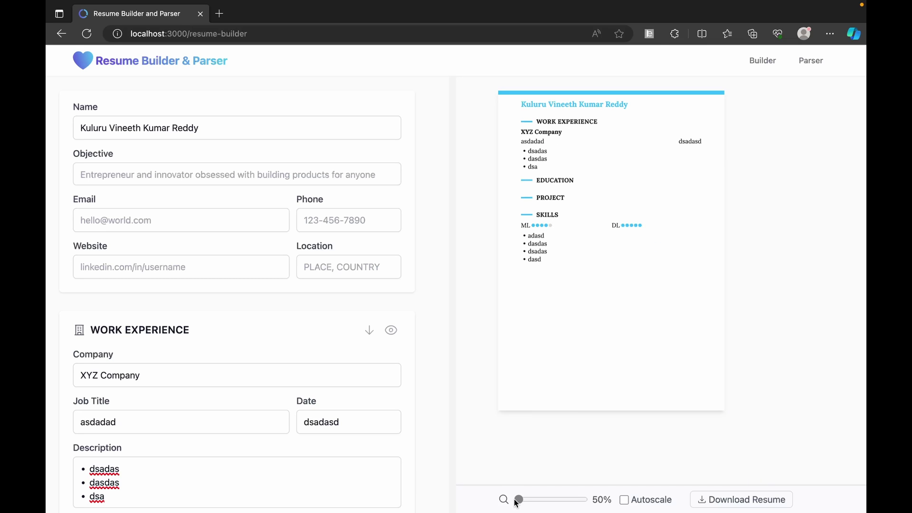
pyautogui.moveTo(518, 501)
pyautogui.mouseDown()
pyautogui.moveTo(544, 502)
pyautogui.moveTo(518, 501)
pyautogui.mouseUp()
pyautogui.click(625, 502)
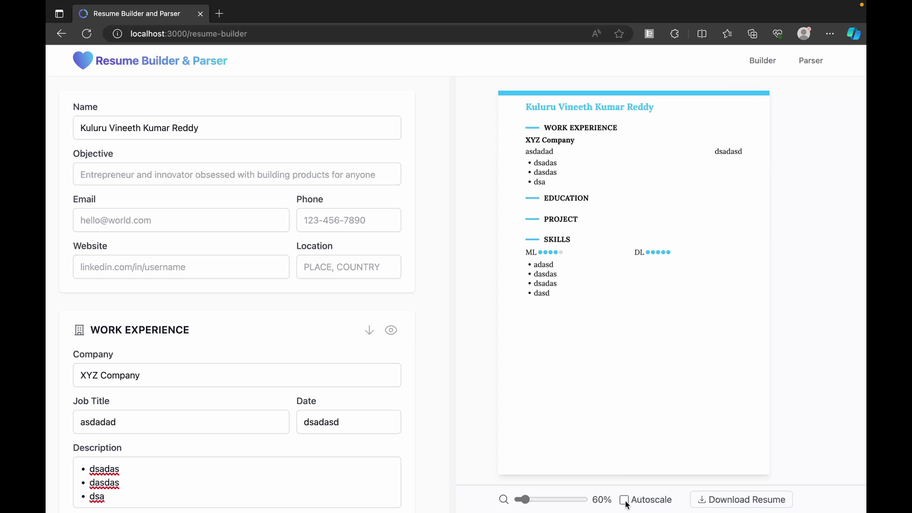
pyautogui.click(625, 500)
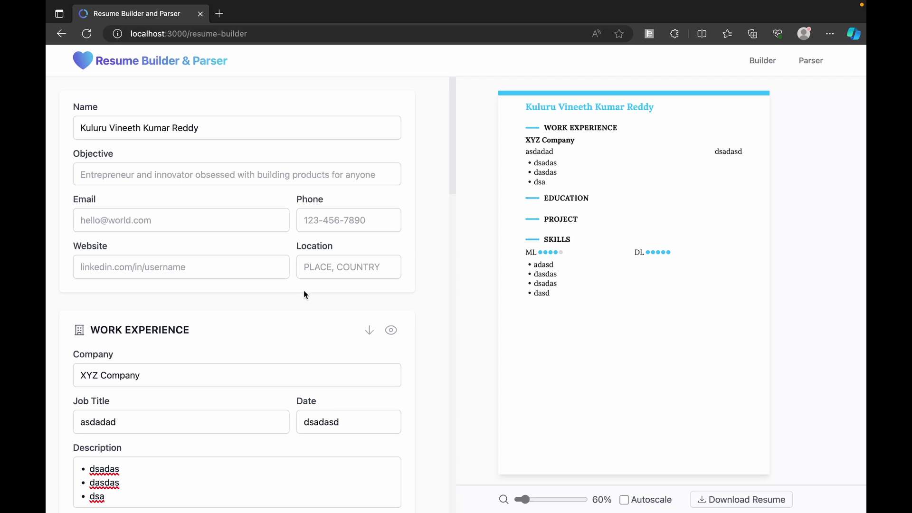
pyautogui.scroll(-15, 284, 318)
pyautogui.scroll(-2, 283, 319)
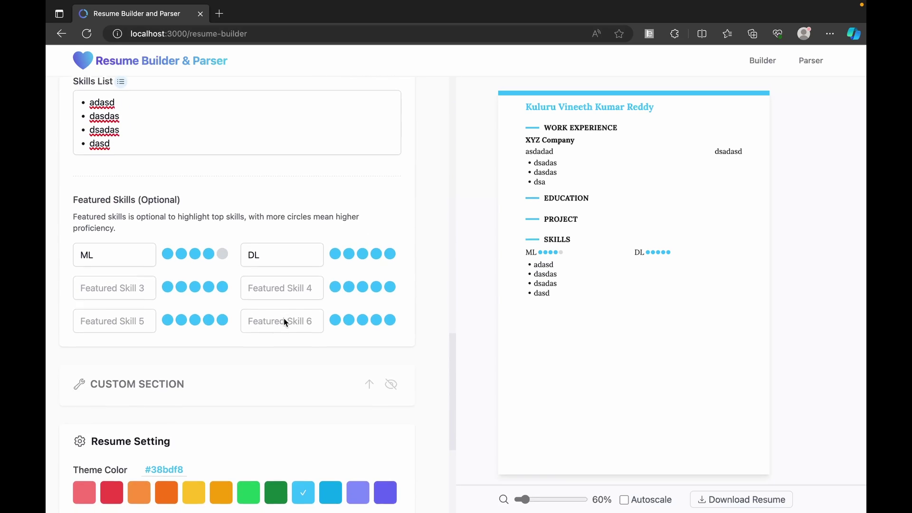